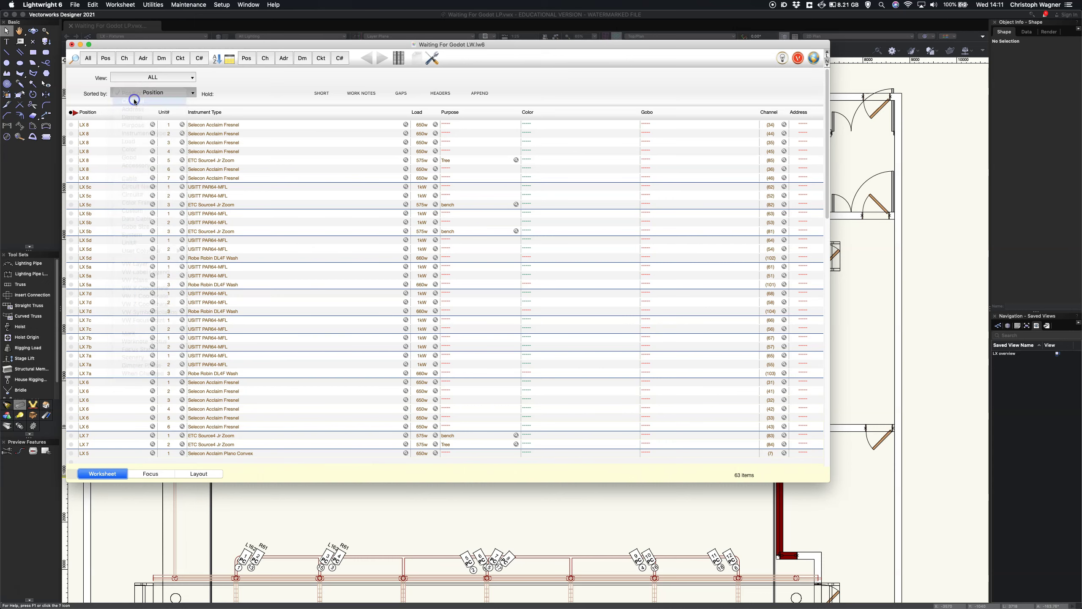
- Sort the worksheet by Channel
{"action": "left_click", "coordinate": [171, 175]}
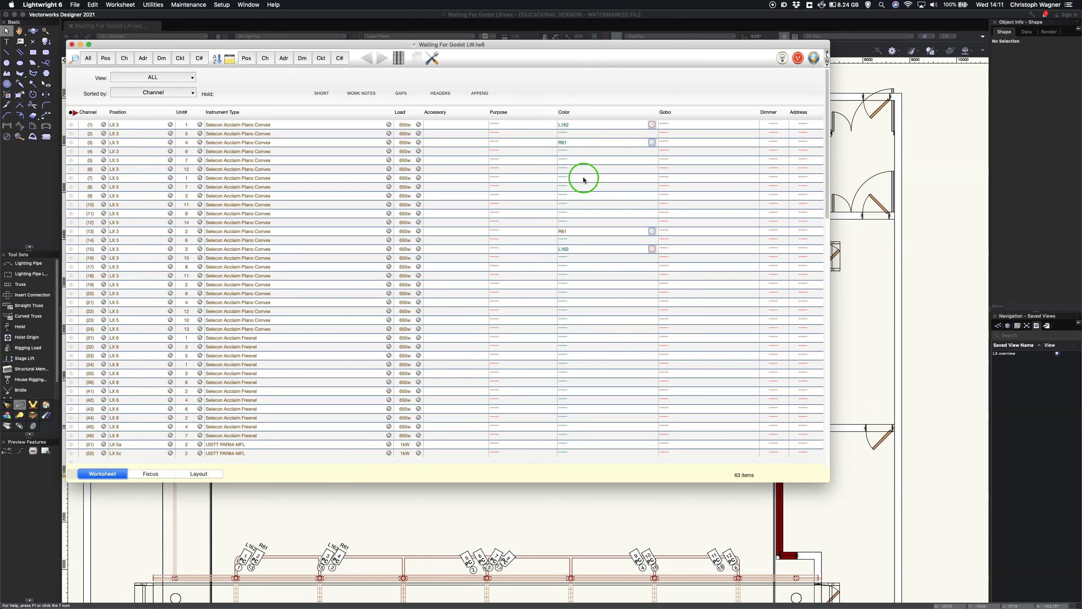
- Switch to Vectorworks and correct the channel numbers on position LX 3: unit 3 to channel 3 and unit 4 to channel 15
{"action": "left_click", "coordinate": [445, 518]}
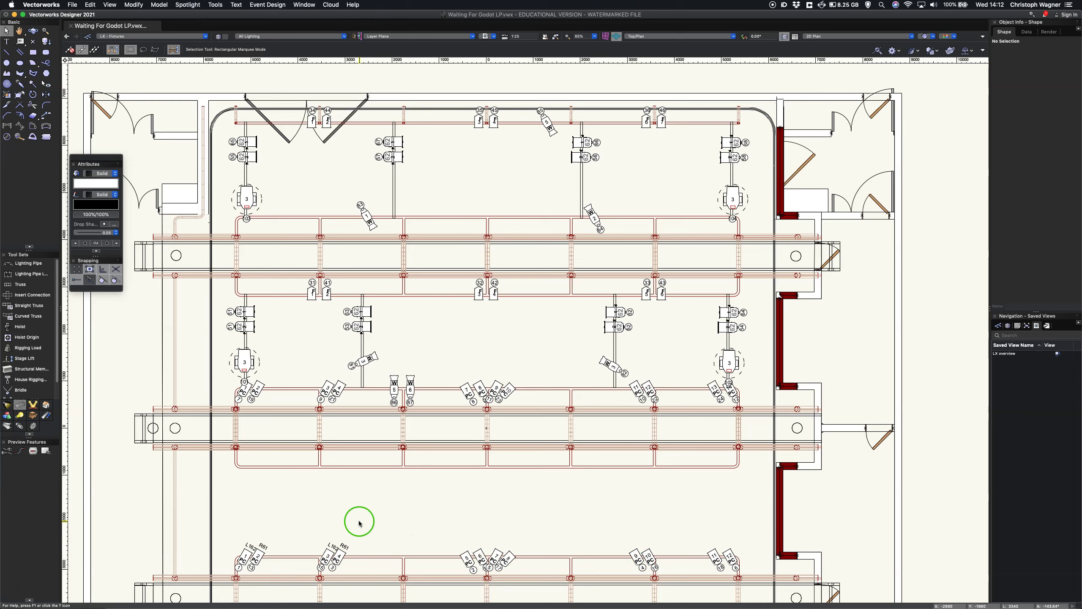
{"action": "left_click", "coordinate": [326, 556]}
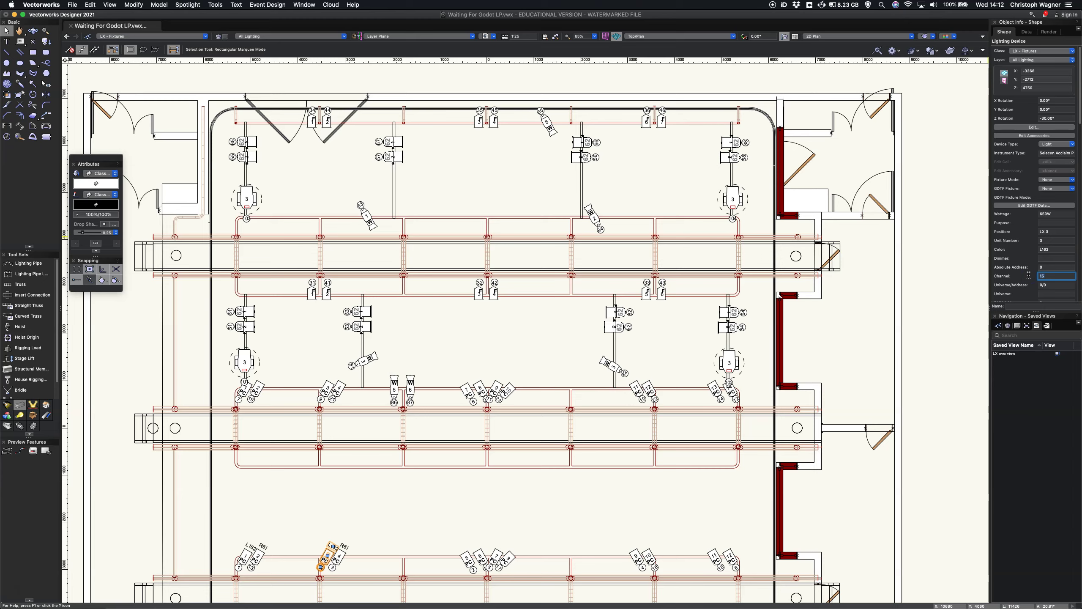
{"action": "key", "text": "Return"}
{"action": "left_click", "coordinate": [339, 560]}
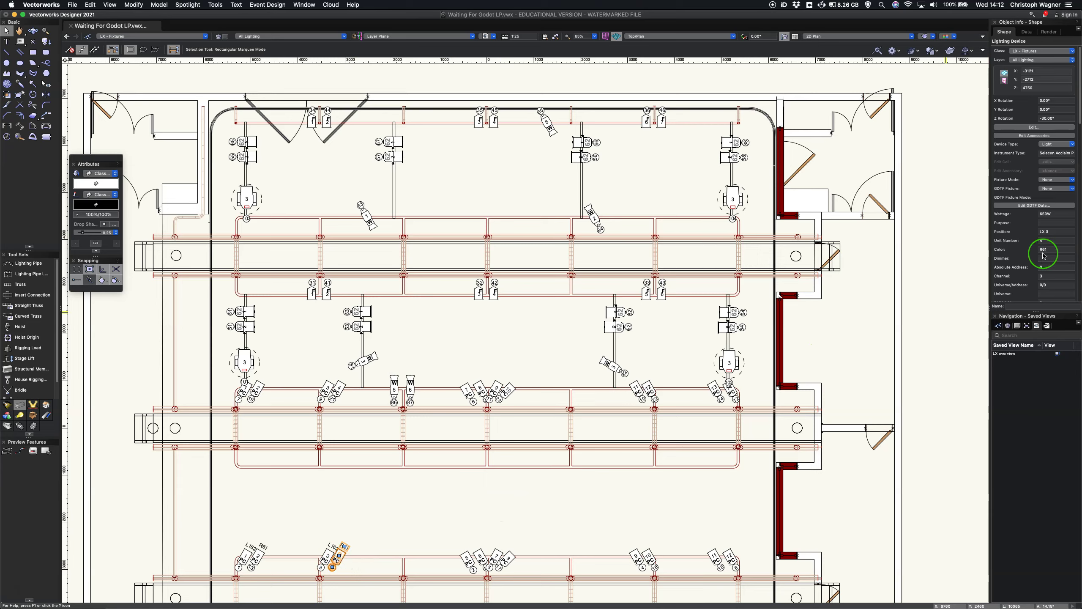
{"action": "left_click", "coordinate": [1048, 276]}
{"action": "type", "text": "15"}
{"action": "key", "text": "Return"}
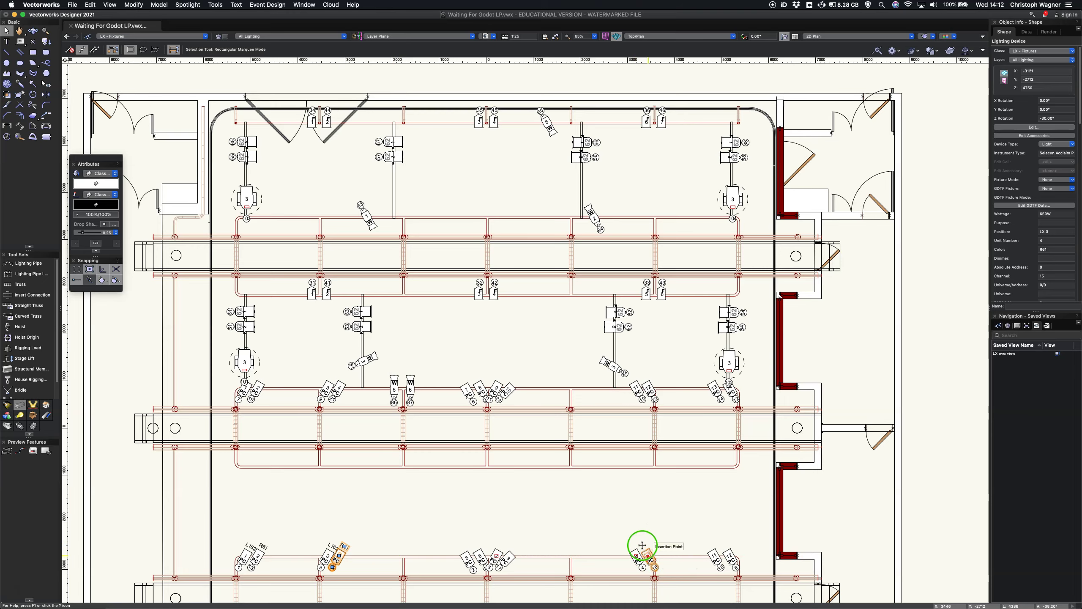
- Back in Lightwright, copy color L162 from channel 1 to channels 2–12 and color R61 from channel 13 to channels 14–24
{"action": "key", "text": "super+Tab"}
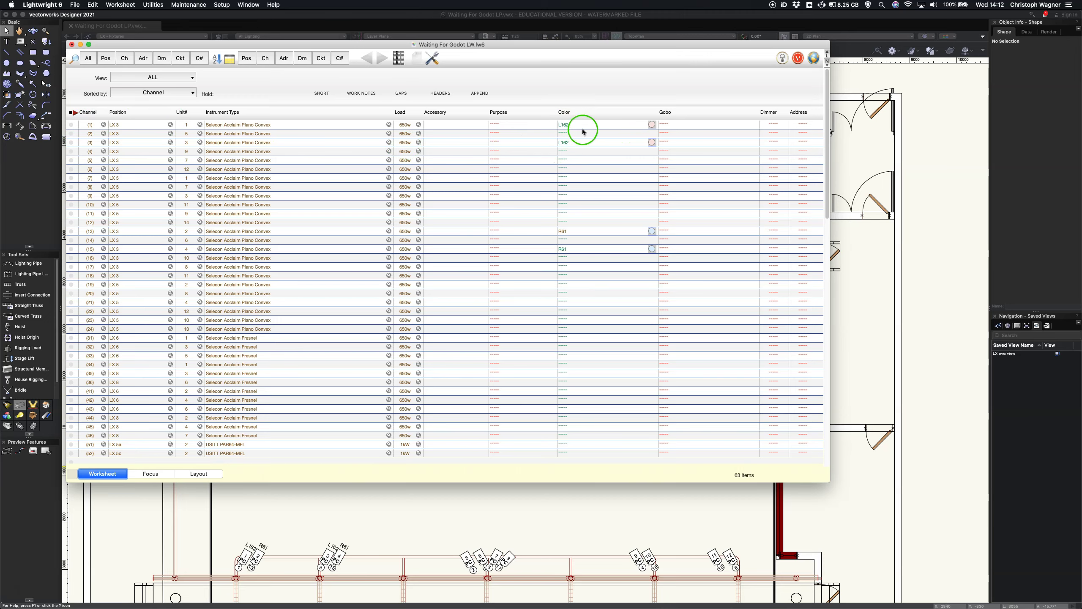
{"action": "left_click", "coordinate": [569, 125]}
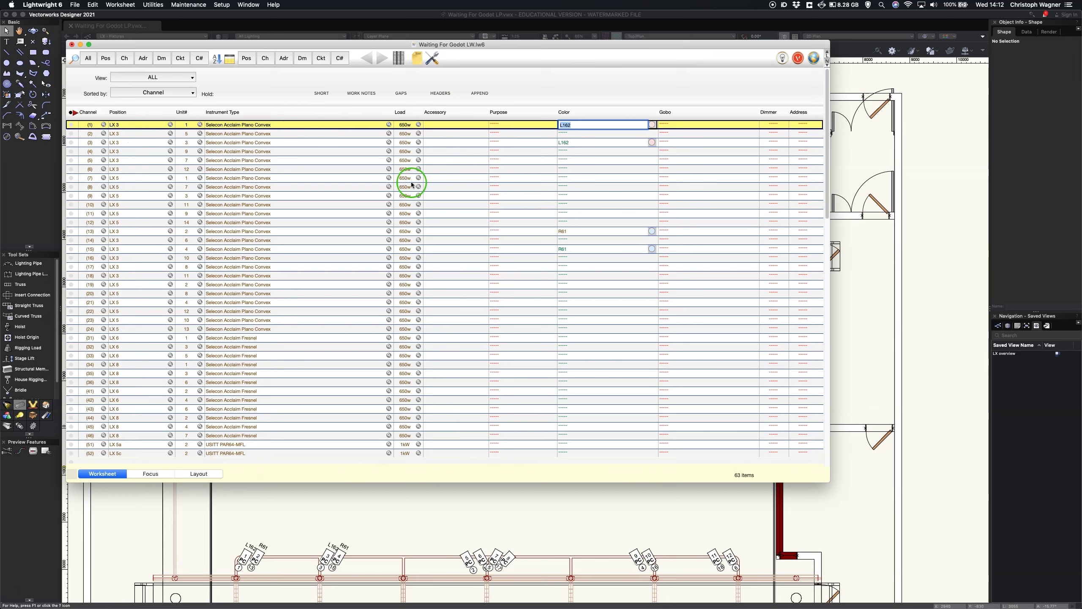
{"action": "left_click", "coordinate": [567, 135], "text": "alt"}
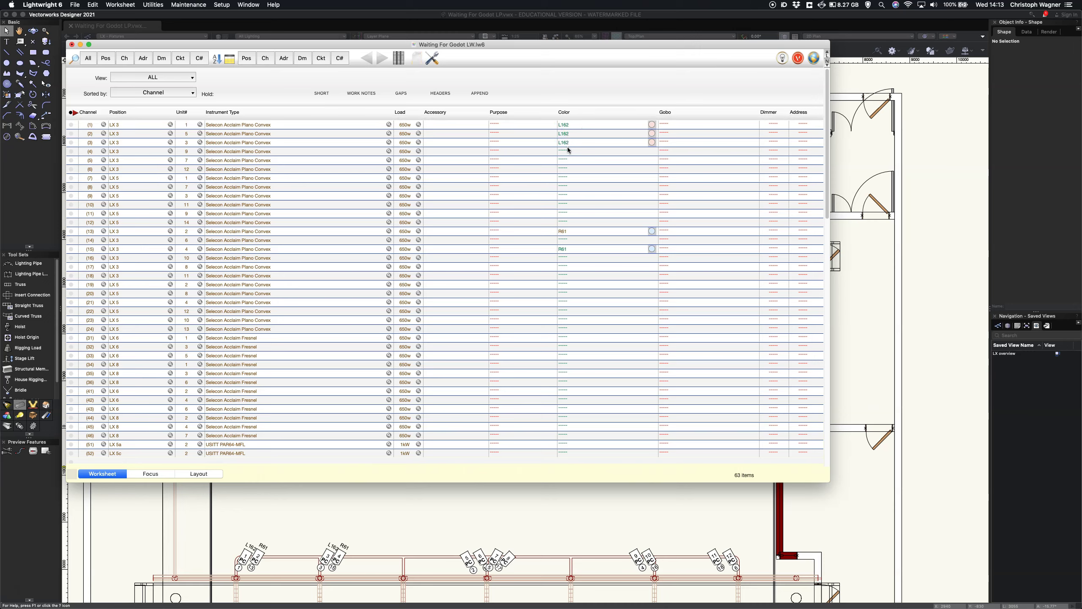
{"action": "left_click_drag", "start_coordinate": [566, 162], "coordinate": [567, 223]}
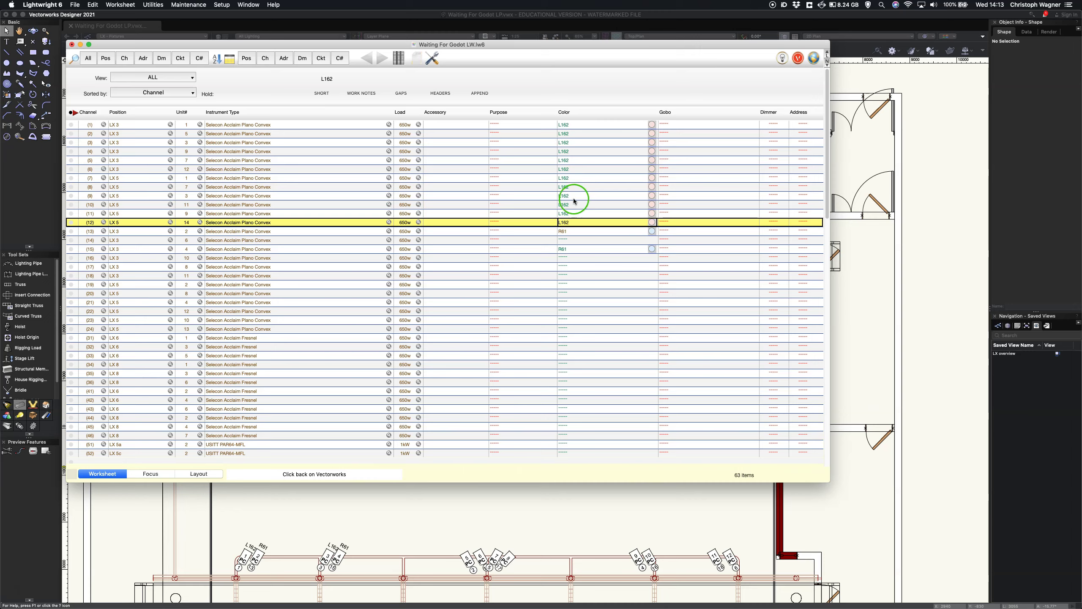
{"action": "left_click", "coordinate": [564, 232]}
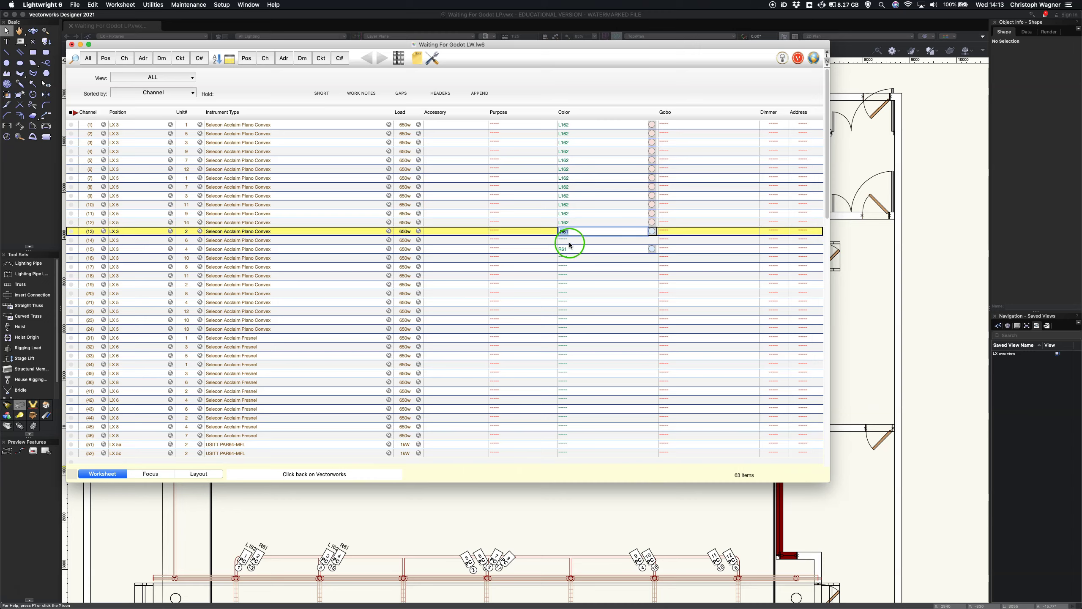
{"action": "left_click_drag", "start_coordinate": [567, 242], "coordinate": [564, 327]}
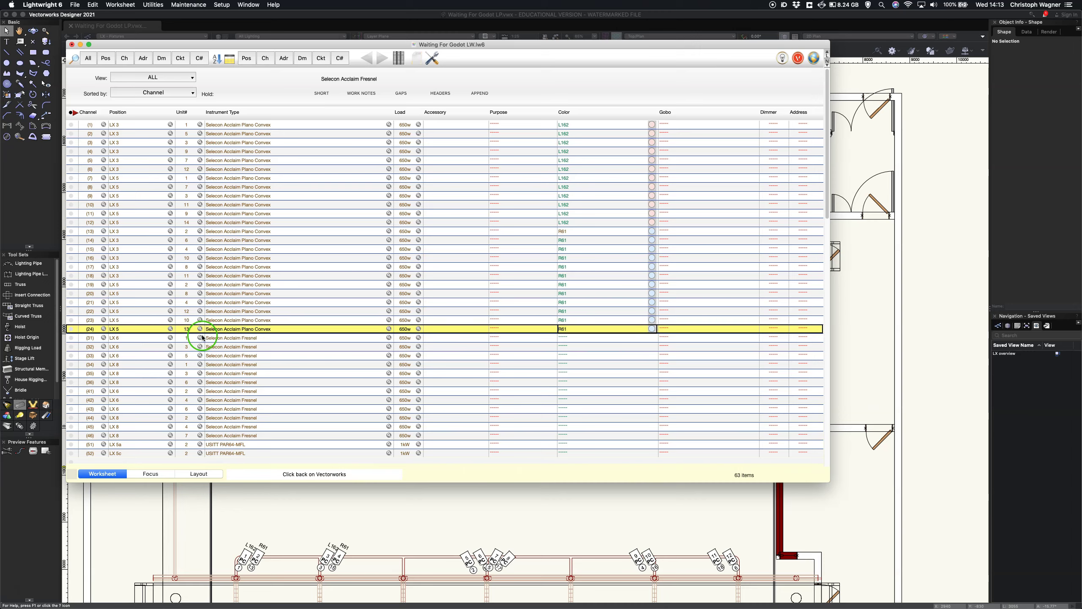
- Enter color L200 for the Fresnel on channel 31 and copy it to channels 32–36
{"action": "scroll", "coordinate": [504, 354], "scroll_direction": "down", "scroll_amount": 1}
{"action": "scroll", "coordinate": [503, 353], "scroll_direction": "down", "scroll_amount": 5}
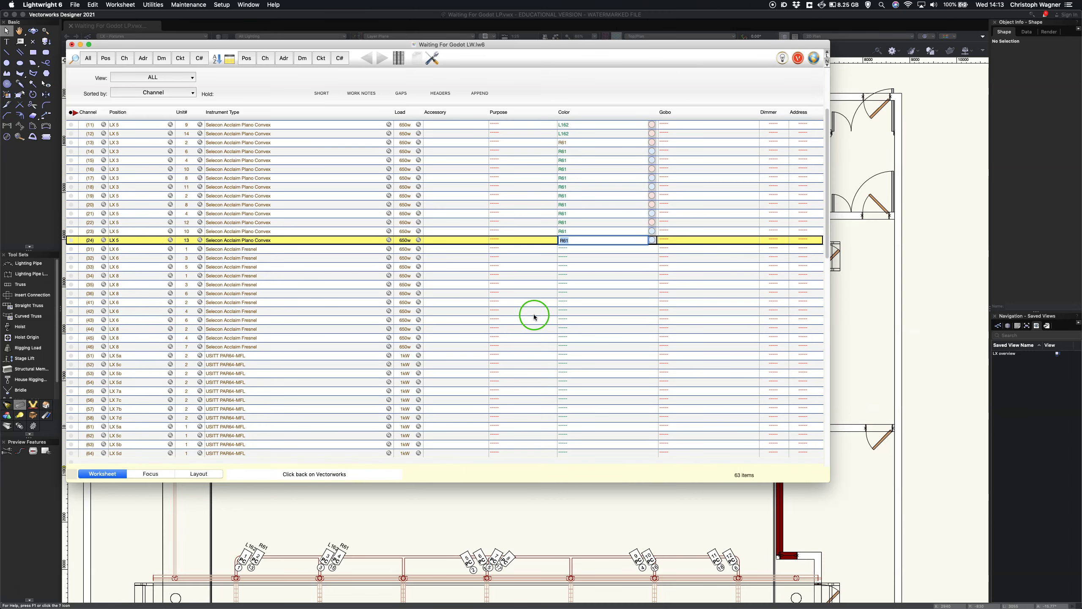
{"action": "left_click", "coordinate": [569, 240]}
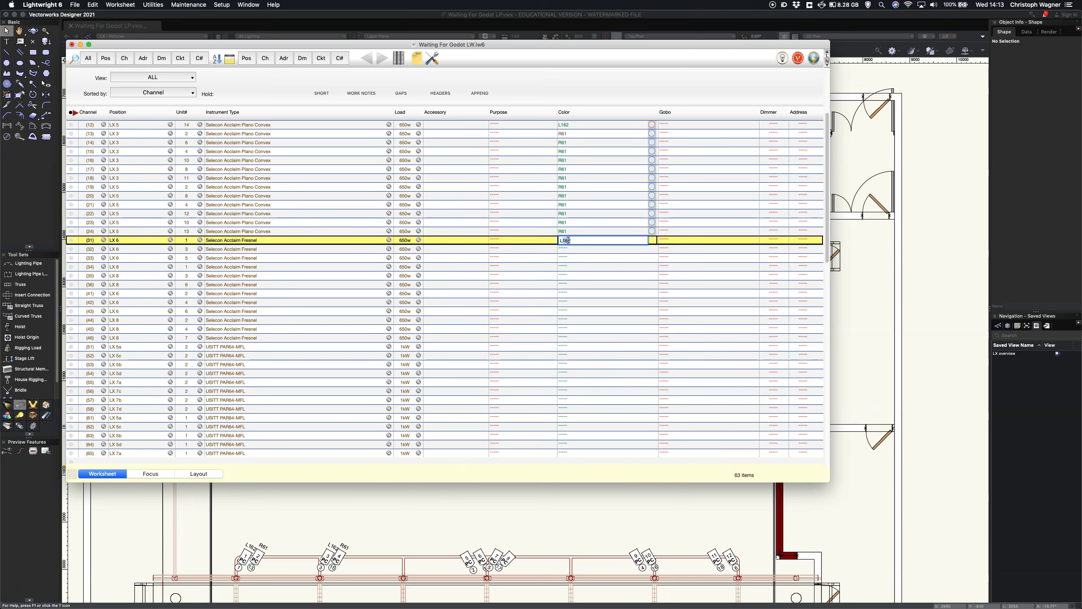
{"action": "type", "text": "L200"}
{"action": "key", "text": "Return"}
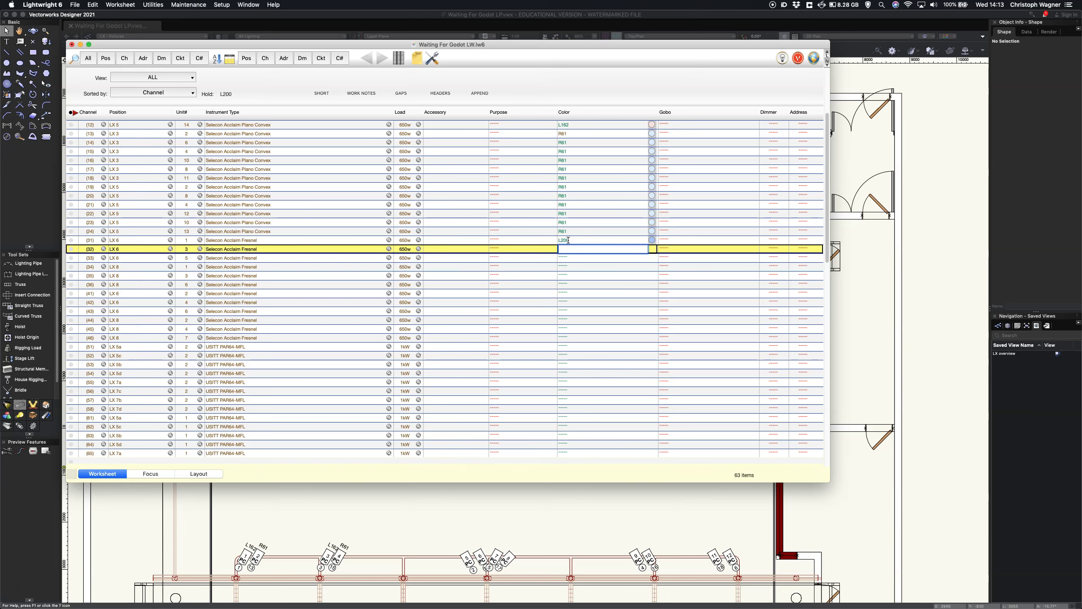
{"action": "left_click", "coordinate": [569, 241]}
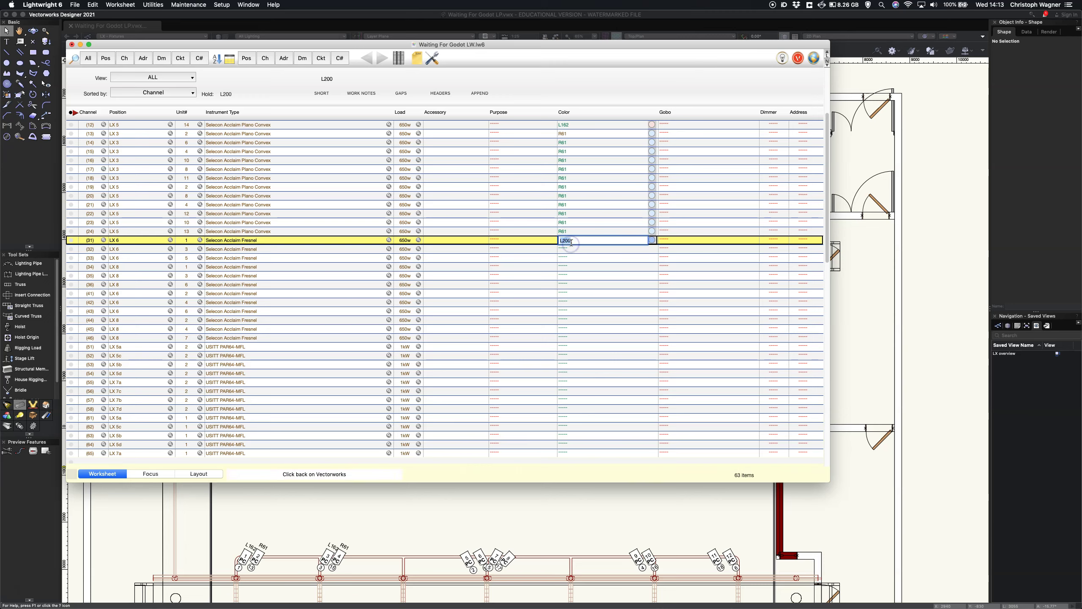
{"action": "left_click", "coordinate": [569, 250]}
{"action": "left_click", "coordinate": [569, 259]}
{"action": "left_click", "coordinate": [568, 267]}
{"action": "left_click", "coordinate": [567, 277]}
{"action": "left_click", "coordinate": [568, 284]}
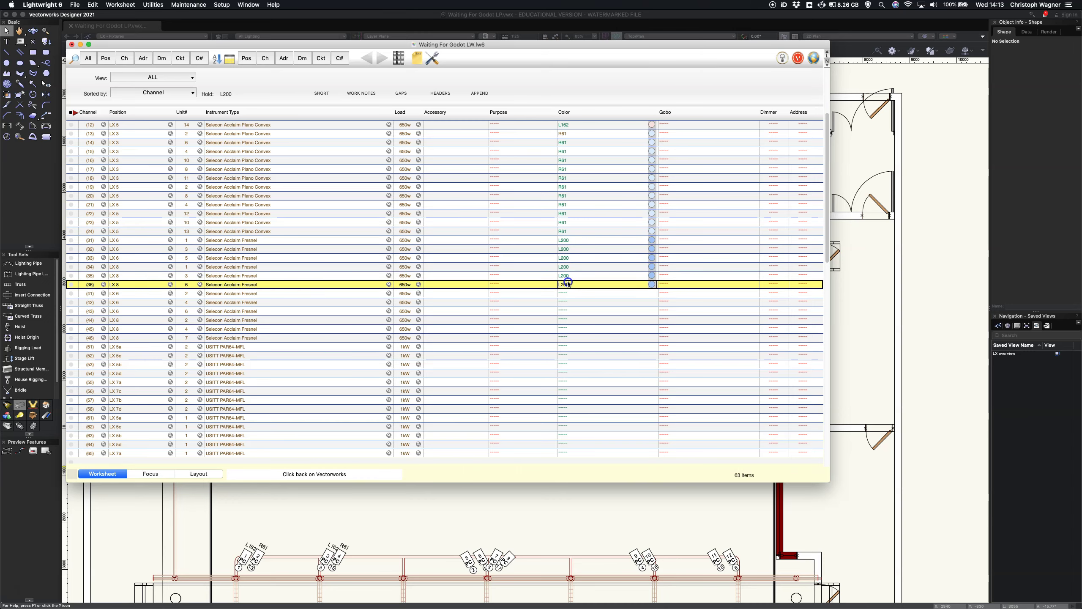
- Enter color L204 for the Fresnel on channel 41 and copy it to channels 42–46
{"action": "left_click", "coordinate": [569, 293]}
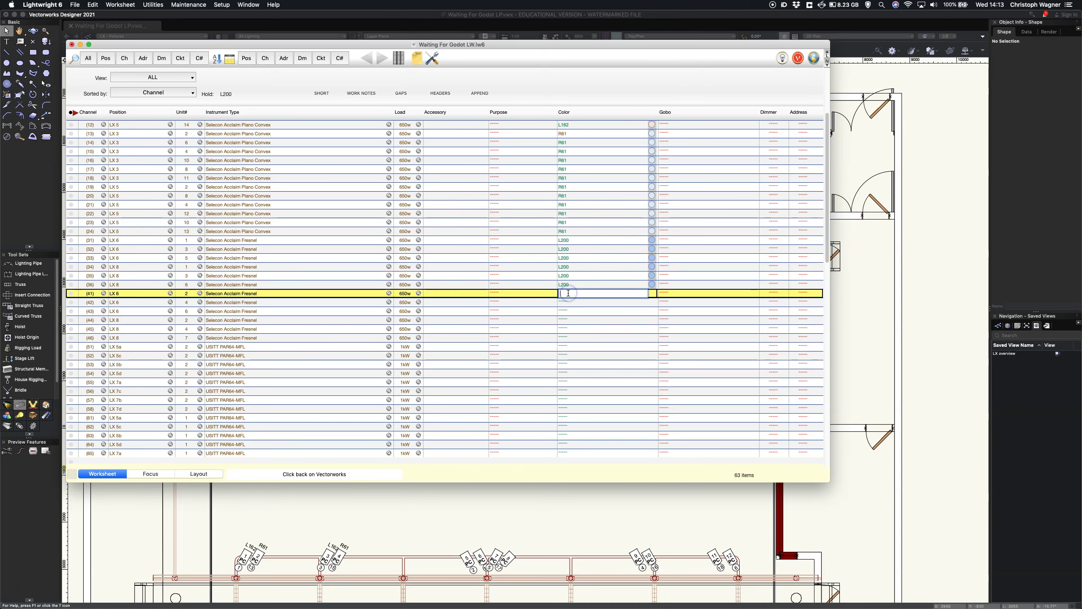
{"action": "type", "text": "L204"}
{"action": "key", "text": "Return"}
{"action": "left_click", "coordinate": [568, 293]}
{"action": "type", "text": "L204"}
{"action": "key", "text": "Return"}
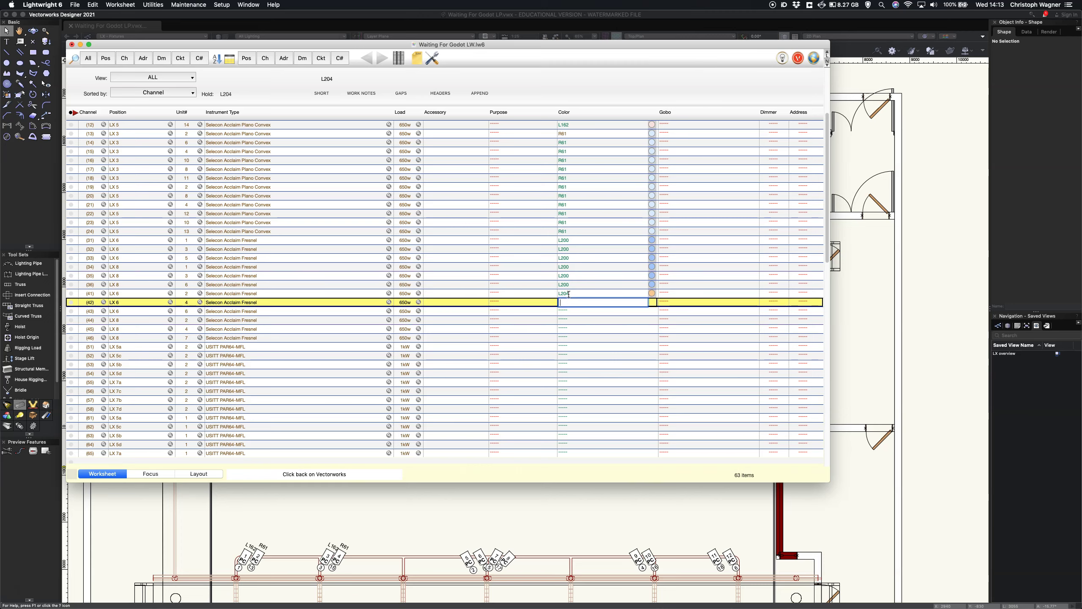
{"action": "left_click", "coordinate": [569, 293]}
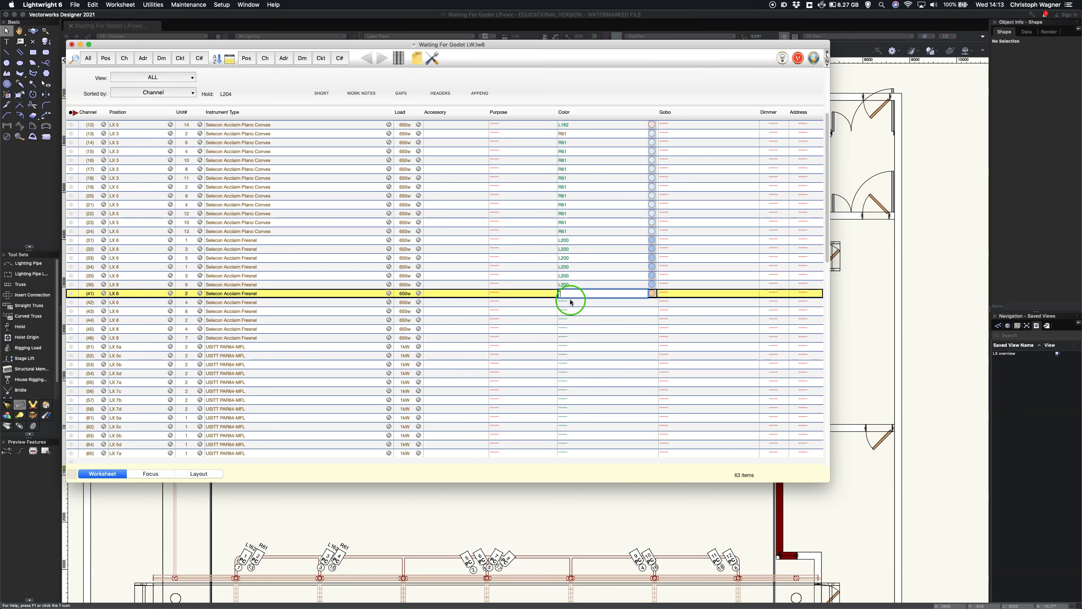
{"action": "left_click", "coordinate": [571, 307]}
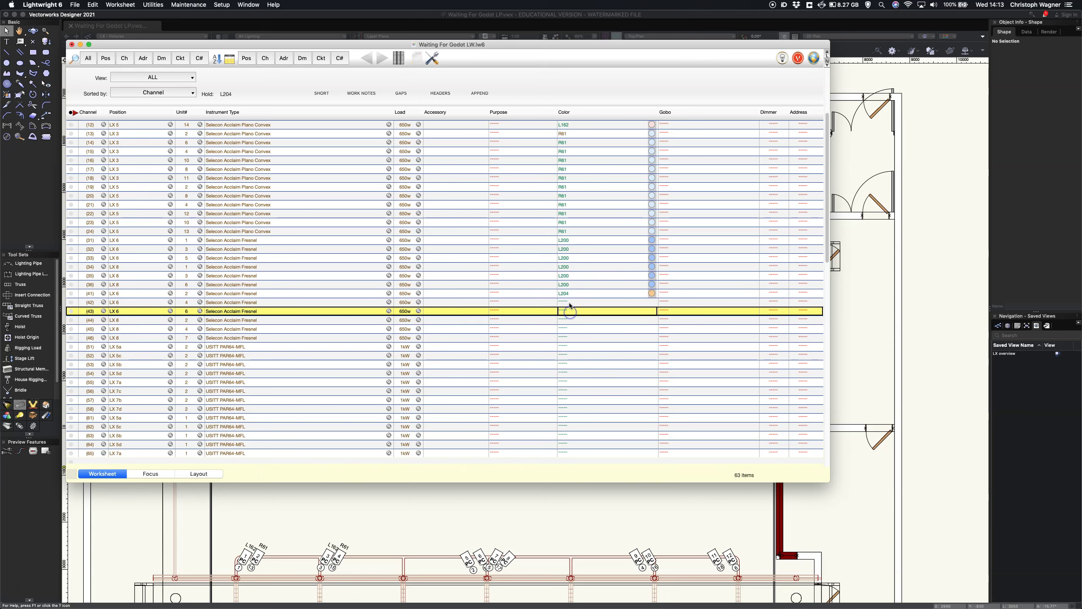
{"action": "double_click", "coordinate": [567, 296]}
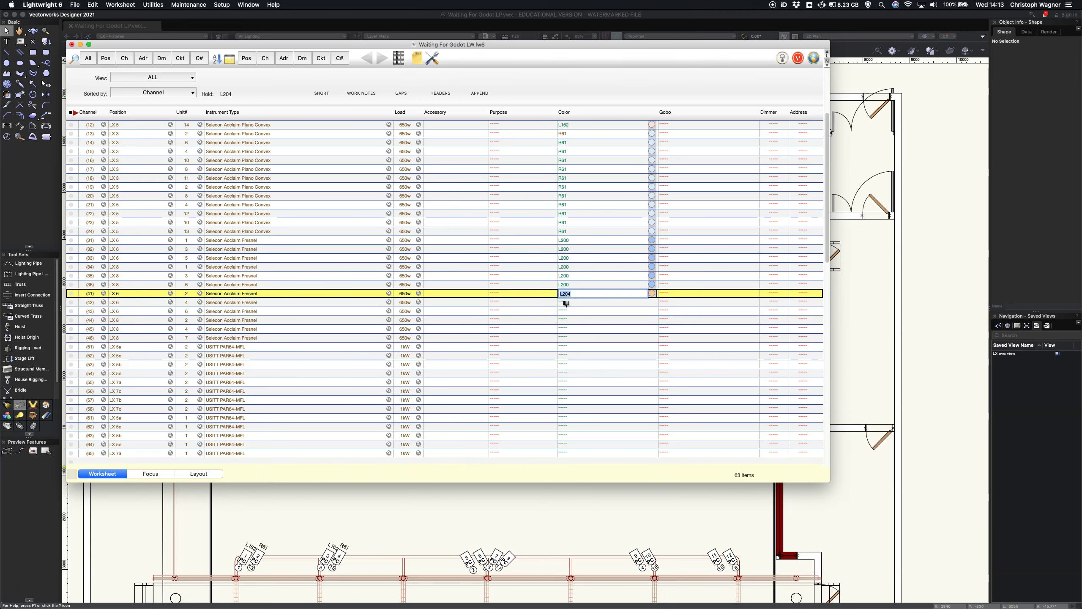
{"action": "left_click", "coordinate": [567, 306]}
{"action": "left_click", "coordinate": [565, 312]}
{"action": "left_click", "coordinate": [565, 321]}
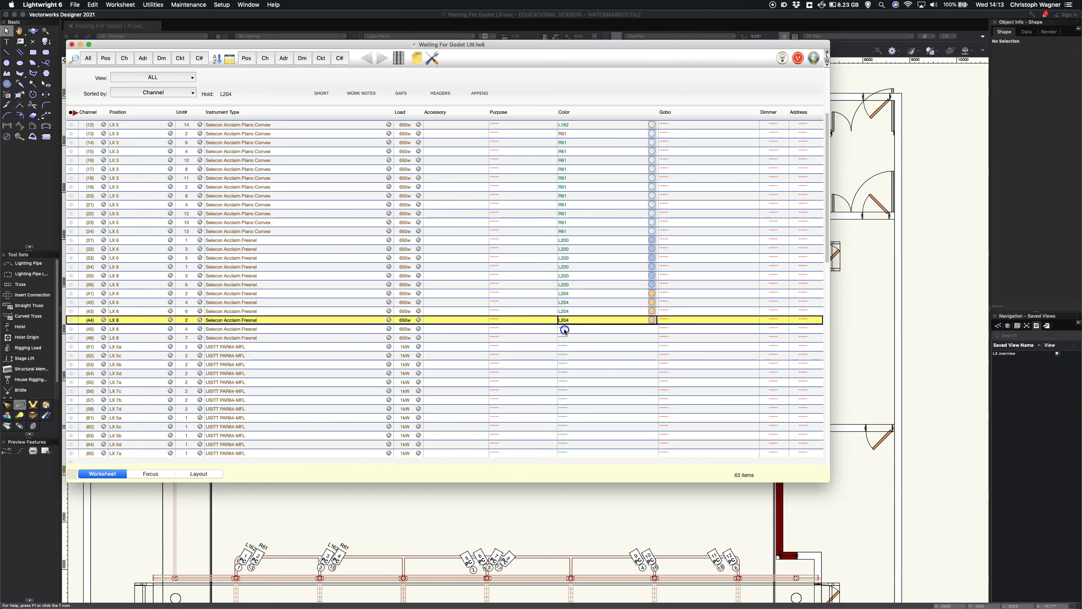
{"action": "left_click", "coordinate": [564, 328]}
{"action": "left_click", "coordinate": [563, 337]}
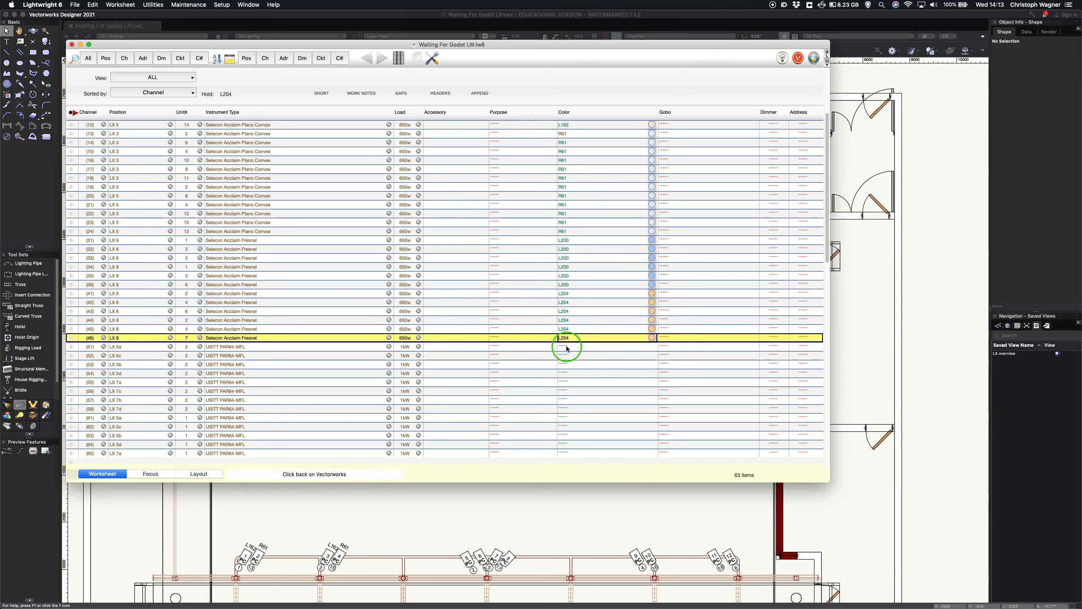
- Enter color ow for the PAR64 on channel 51 and copy it to all other PAR64 fixtures, channels 52–58 and 61–68
{"action": "scroll", "coordinate": [554, 345], "scroll_direction": "down", "scroll_amount": 3}
{"action": "scroll", "coordinate": [555, 343], "scroll_direction": "down", "scroll_amount": 3}
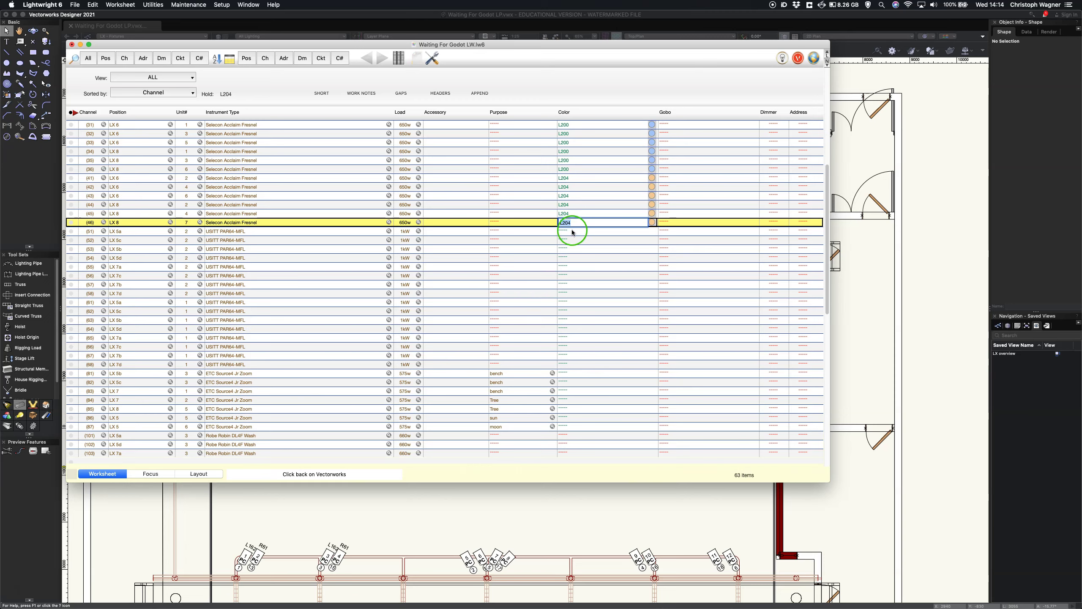
{"action": "left_click", "coordinate": [564, 231]}
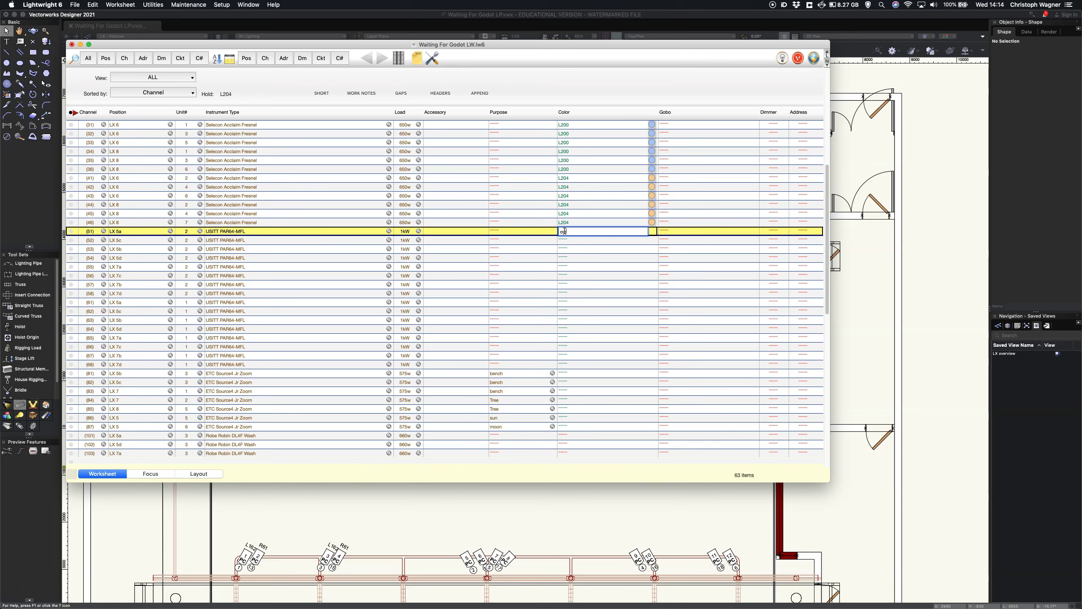
{"action": "type", "text": "ow"}
{"action": "key", "text": "Return"}
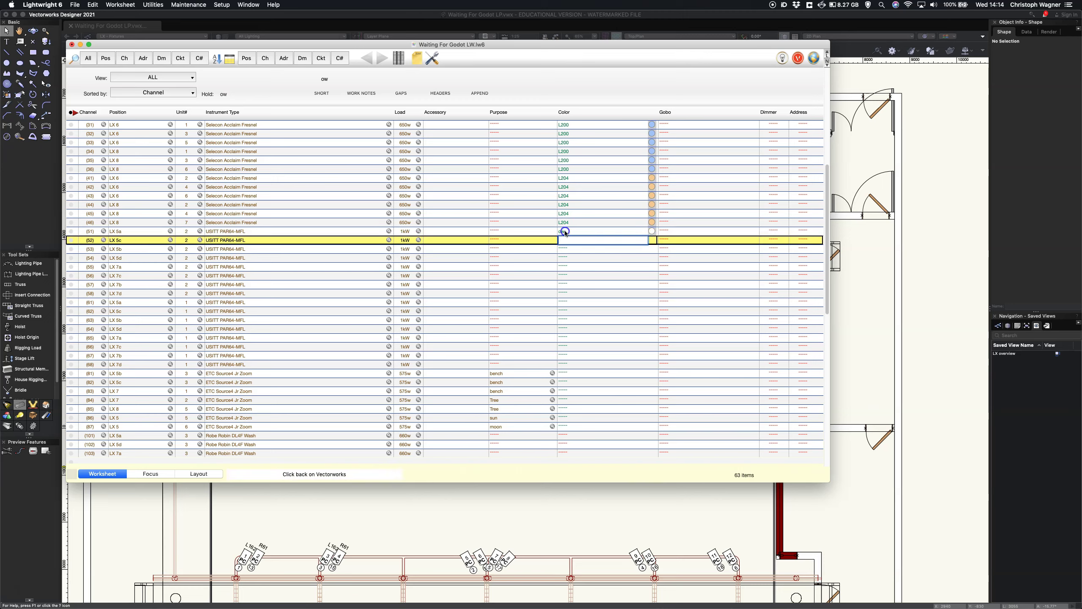
{"action": "left_click", "coordinate": [564, 231]}
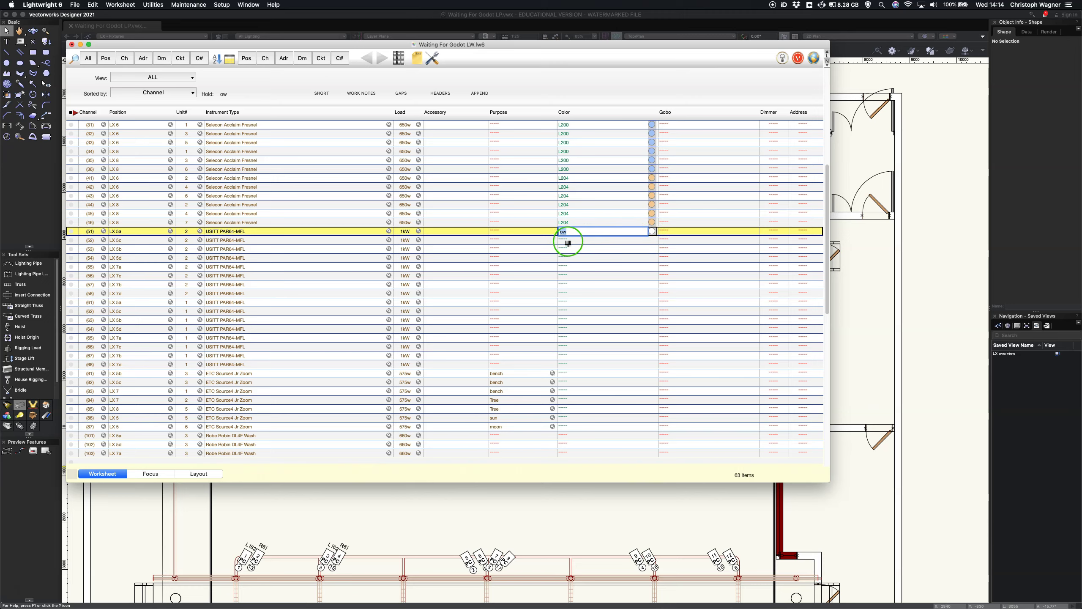
{"action": "left_click_drag", "start_coordinate": [568, 240], "coordinate": [565, 364]}
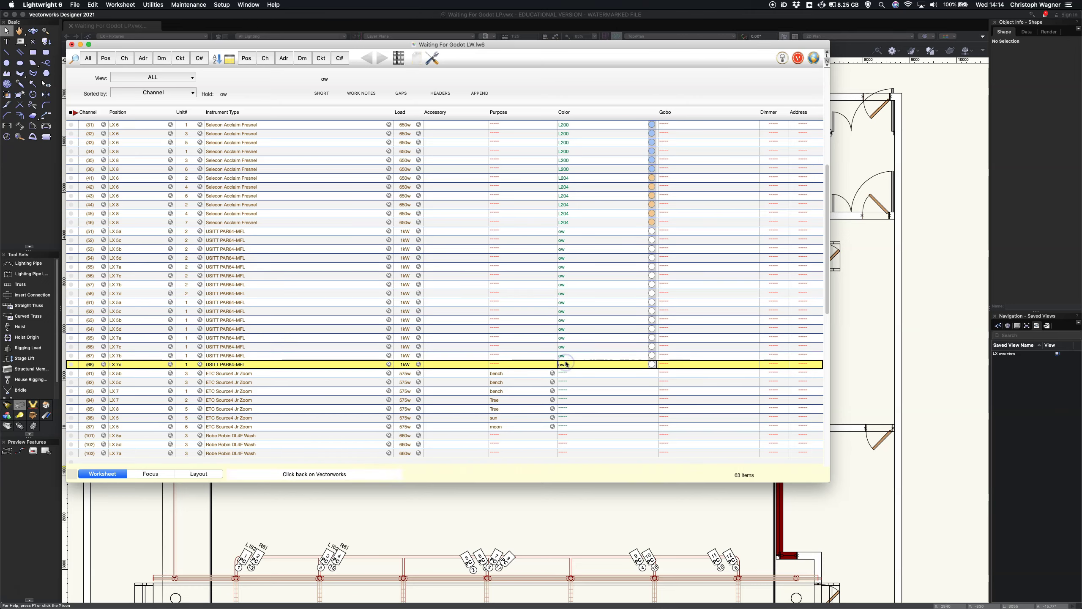
- Copy the color ow to the bench and Tree ETC Source4 Jr Zoom fixtures on channels 81–85
{"action": "scroll", "coordinate": [570, 347], "scroll_direction": "down", "scroll_amount": 3}
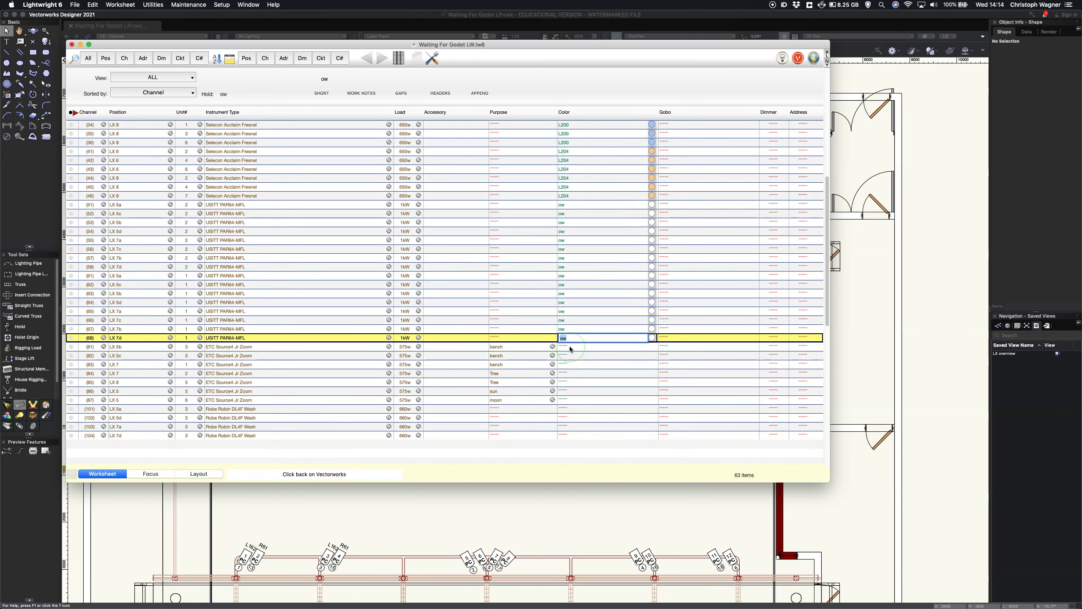
{"action": "scroll", "coordinate": [570, 346], "scroll_direction": "down", "scroll_amount": 3}
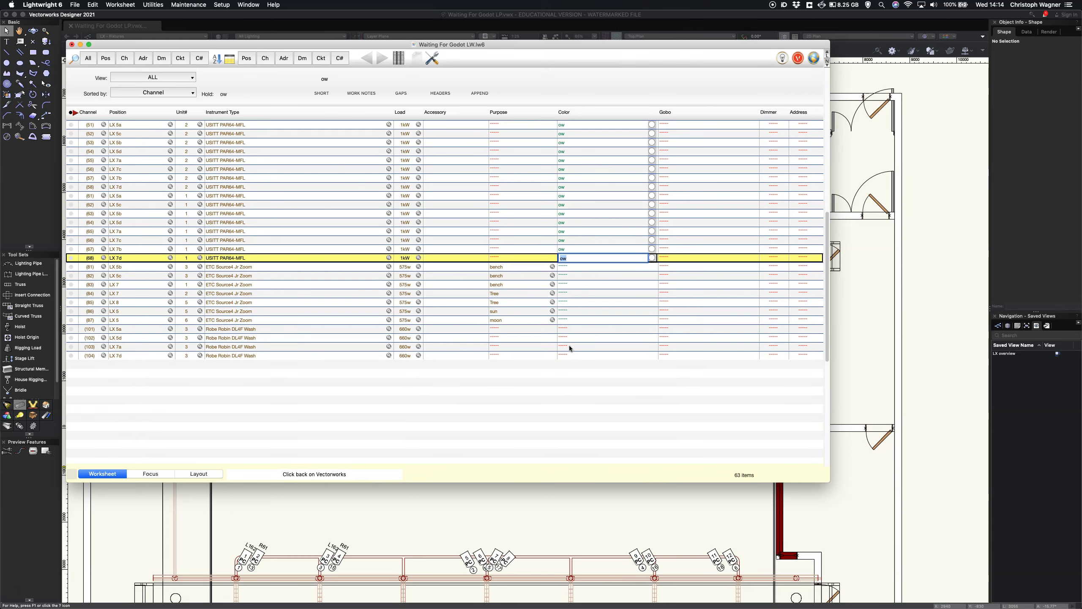
{"action": "left_click", "coordinate": [557, 276]}
{"action": "left_click_drag", "start_coordinate": [557, 277], "coordinate": [563, 270]}
{"action": "left_click", "coordinate": [564, 268]}
{"action": "left_click", "coordinate": [563, 275]}
{"action": "left_click", "coordinate": [564, 285]}
{"action": "left_click", "coordinate": [564, 294]}
{"action": "left_click", "coordinate": [563, 302]}
- Set the color of the sun fixture to G410 and the moon fixture to L610, and switch back to Vectorworks
{"action": "left_click", "coordinate": [565, 312]}
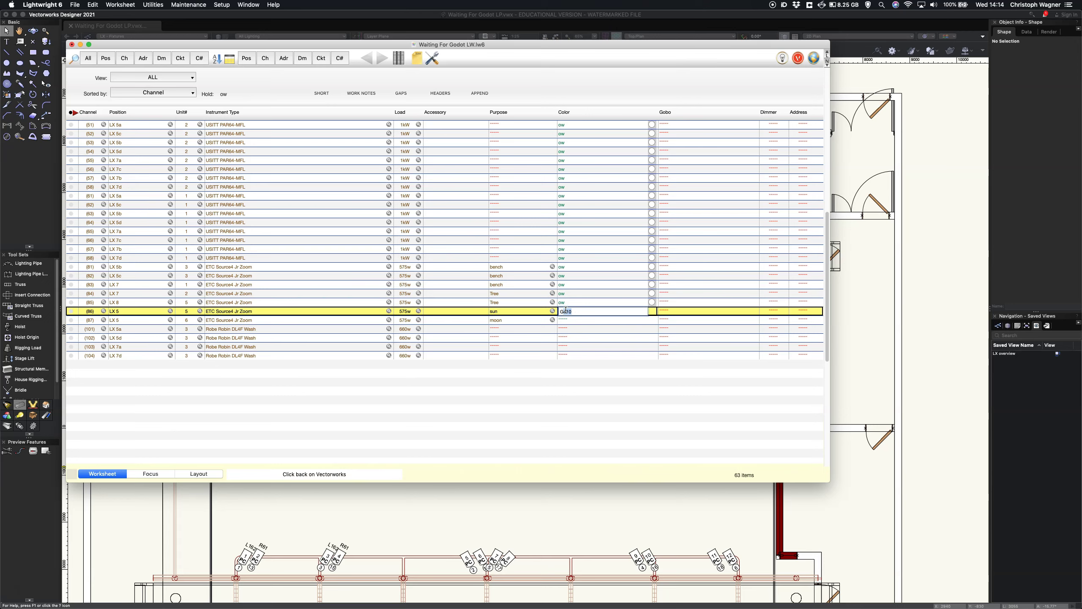
{"action": "key", "text": "Return"}
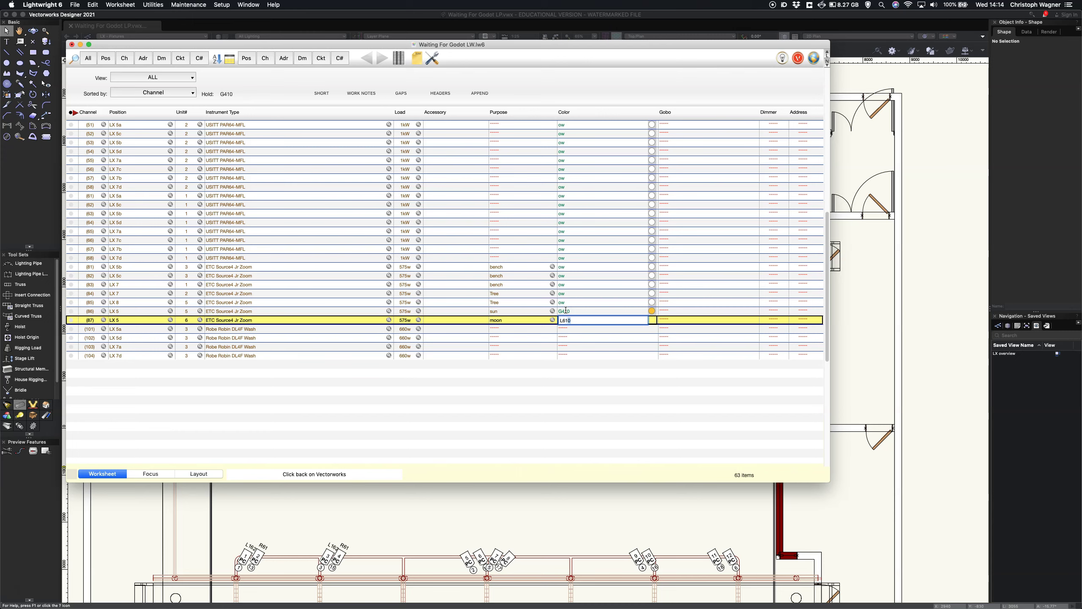
{"action": "key", "text": "Return"}
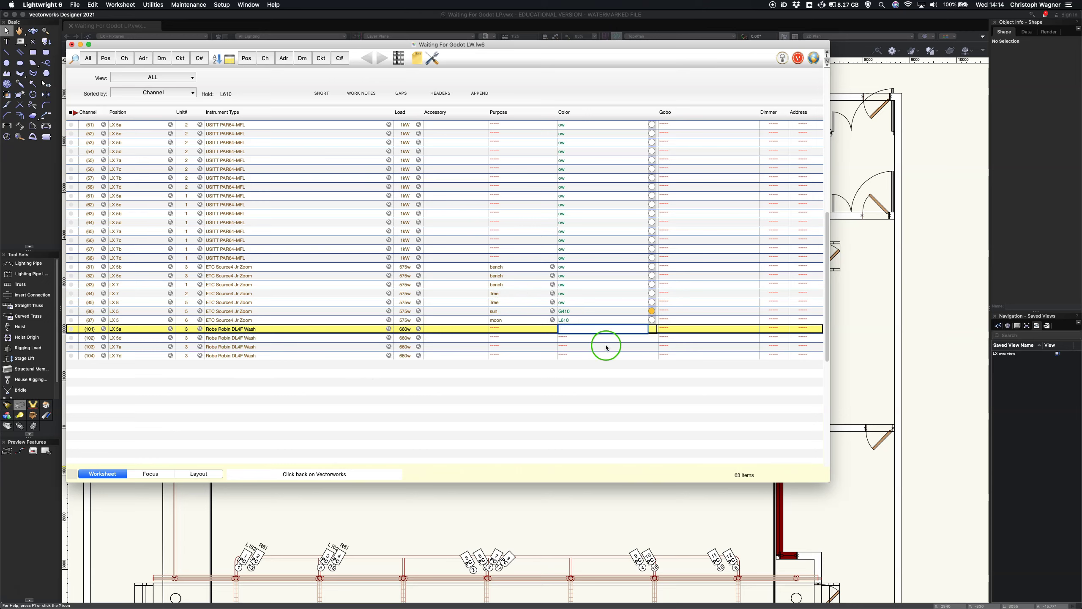
{"action": "left_click", "coordinate": [587, 316]}
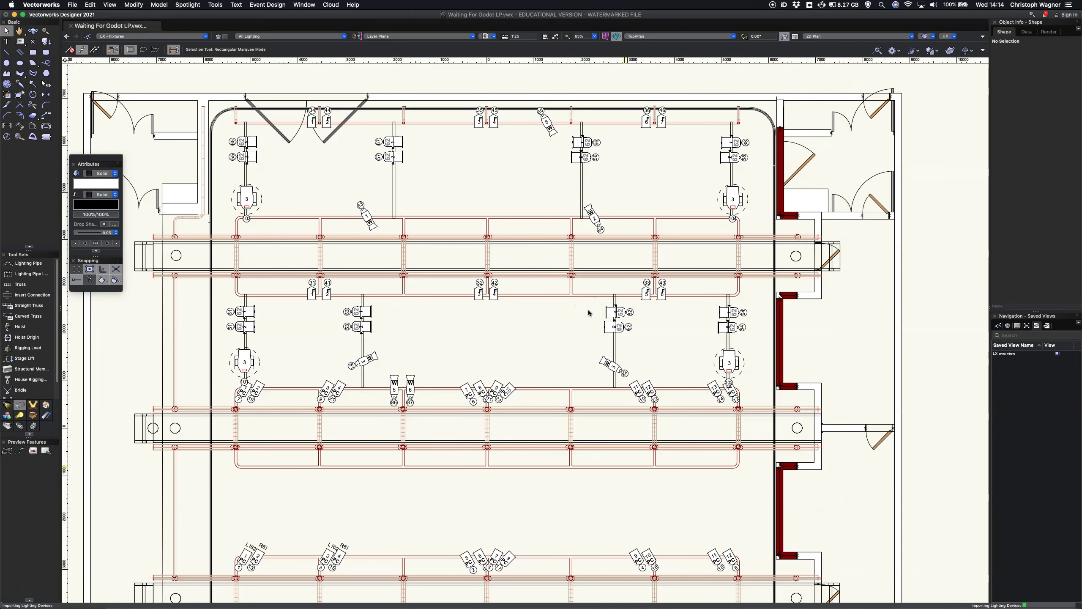